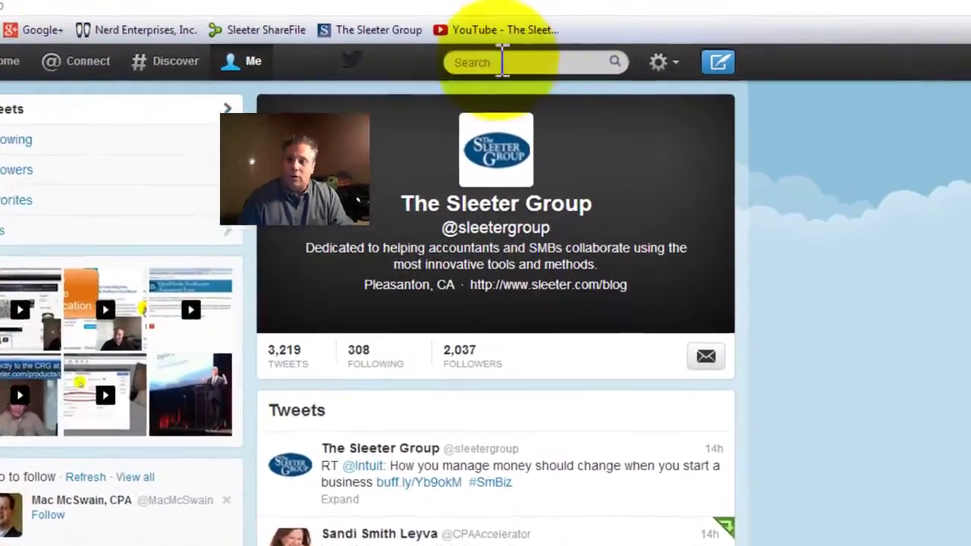
Step: Open Twitter's search page (search.twitter.com) in a new Chrome tab
left_click(563, 56)
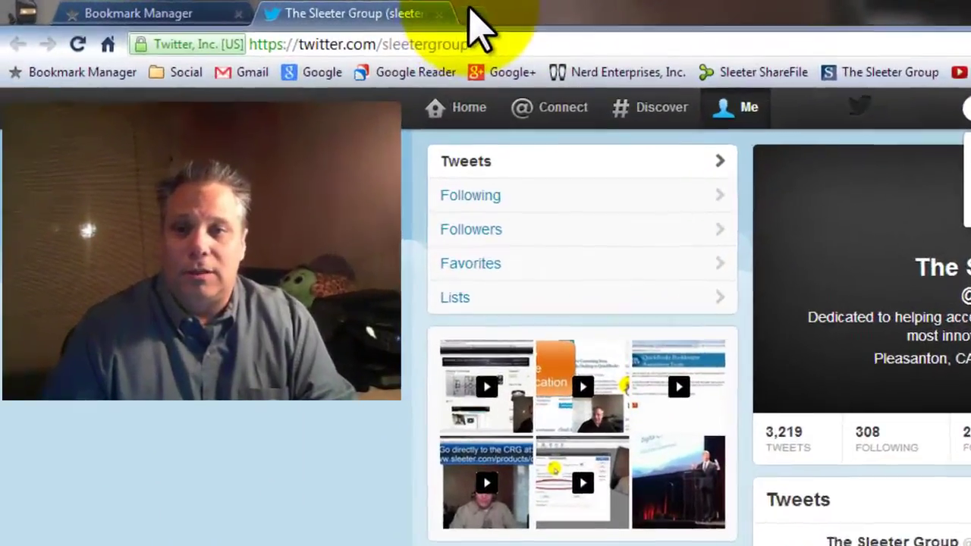
left_click(348, 11)
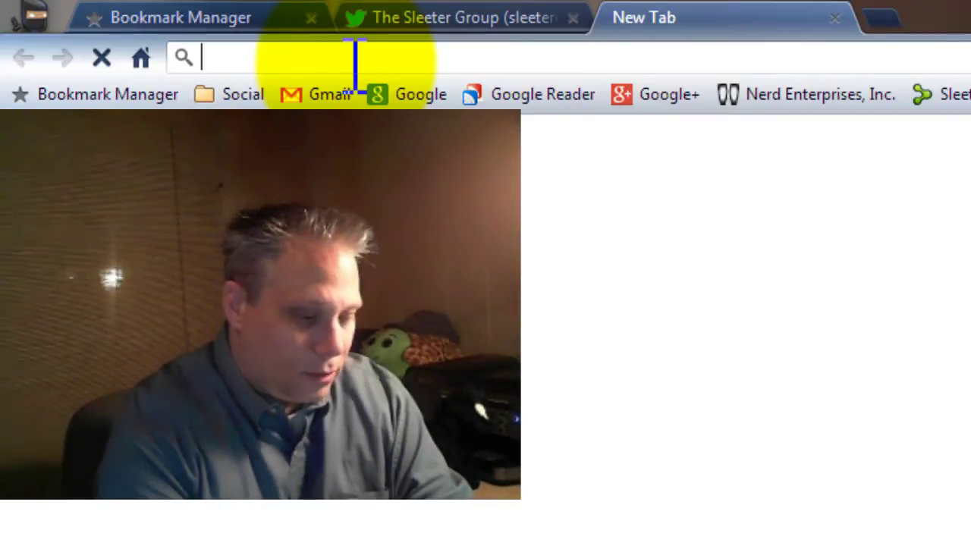
type("search.twitter.com")
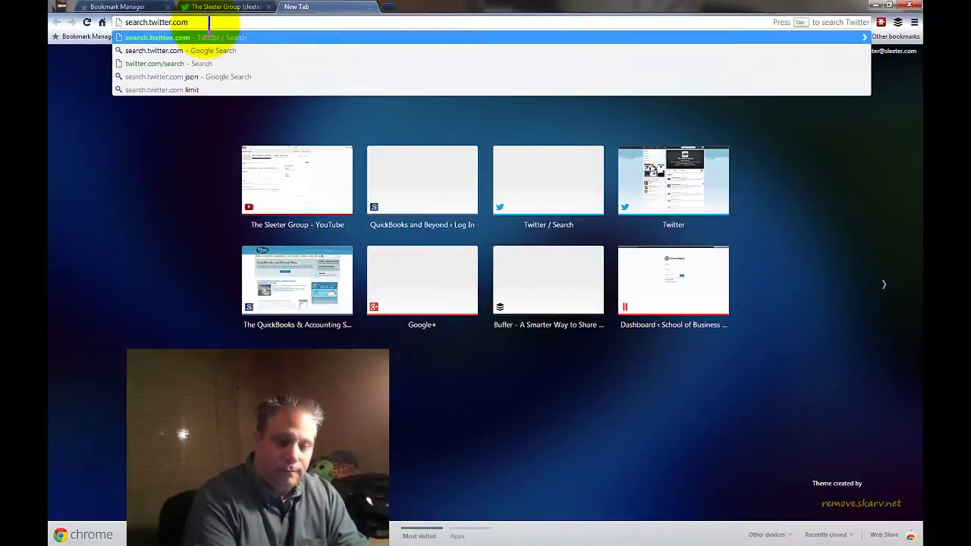
key("Return")
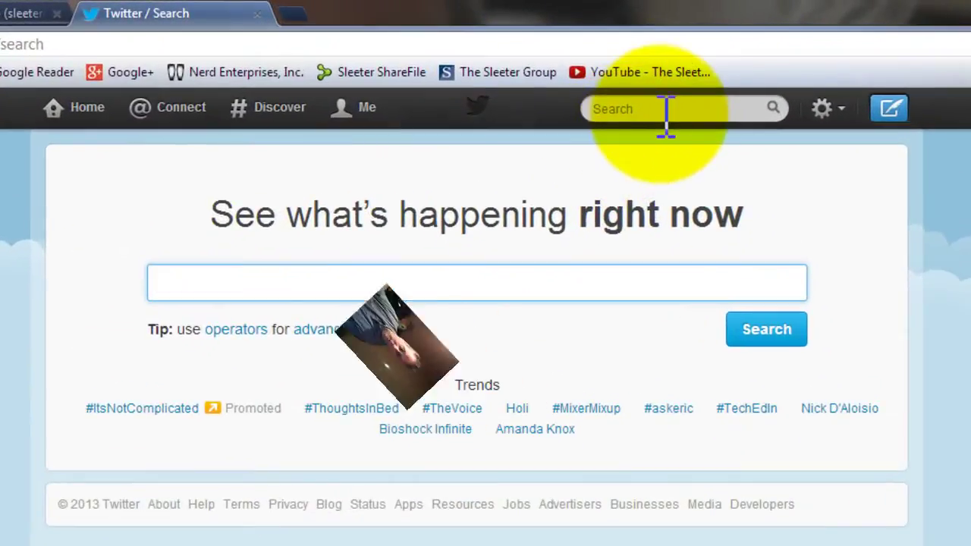
left_click(641, 94)
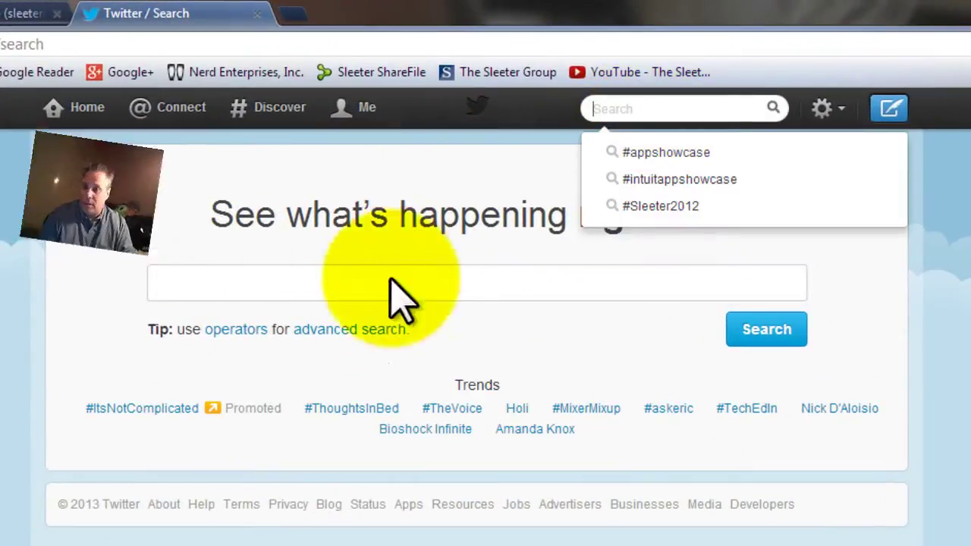
Step: Run an advanced search with 'QuickBooks' in Any of these words and the Negative :( attitude
left_click(331, 334)
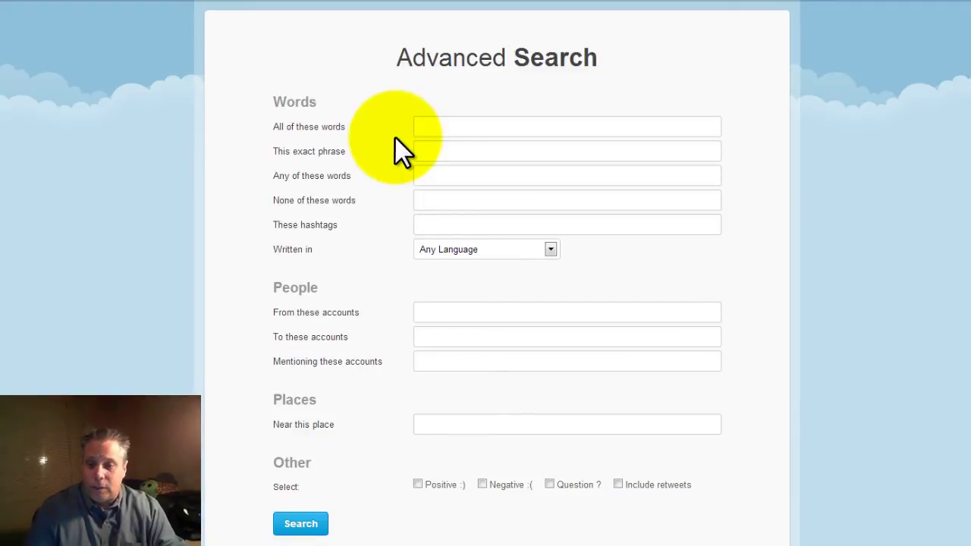
left_click(425, 177)
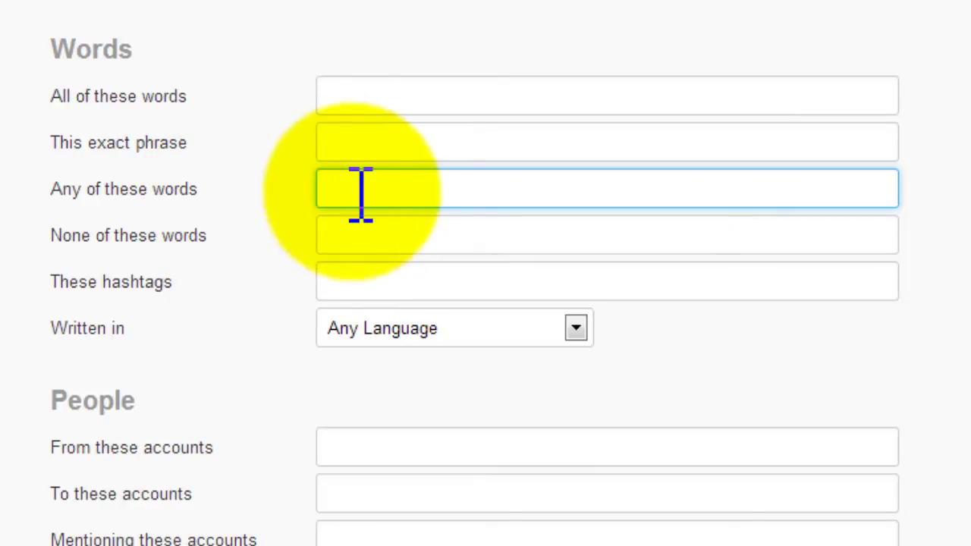
type("Quick")
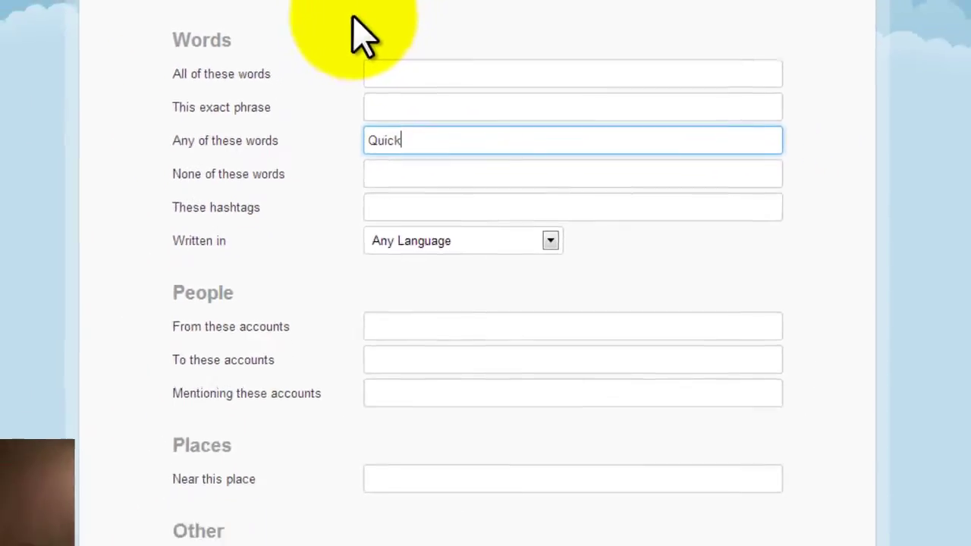
type("Books")
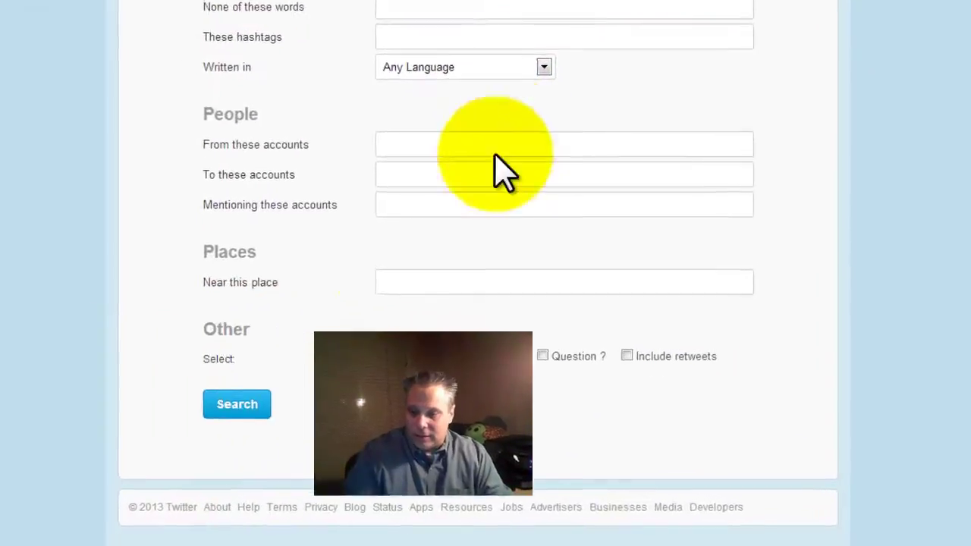
left_click(460, 356)
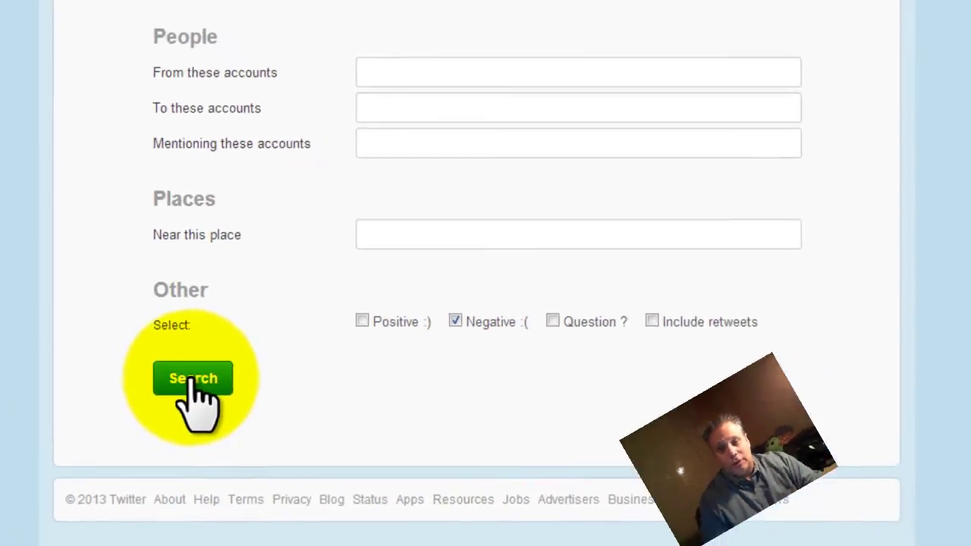
left_click(192, 379)
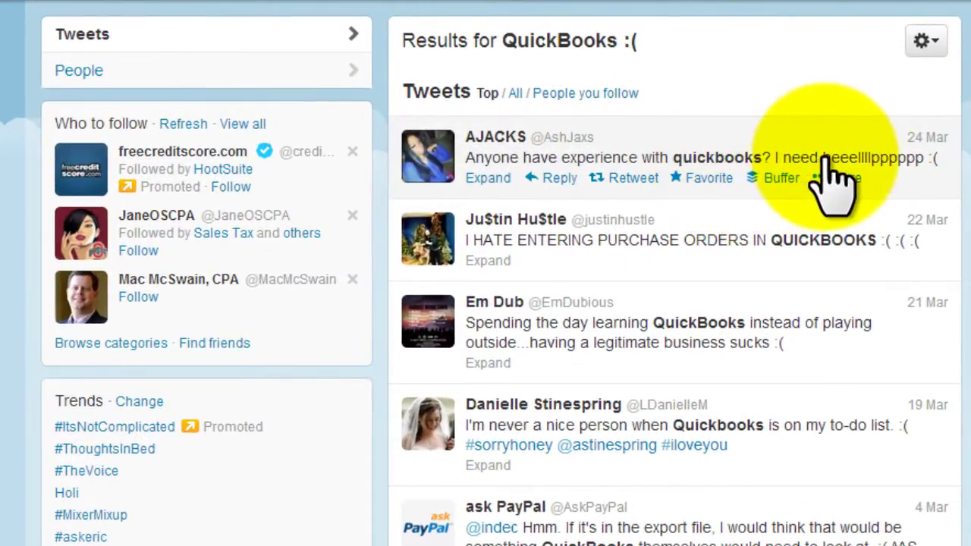
Step: Reply 'We can help! What is your question?' to the first QuickBooks result
left_click(556, 184)
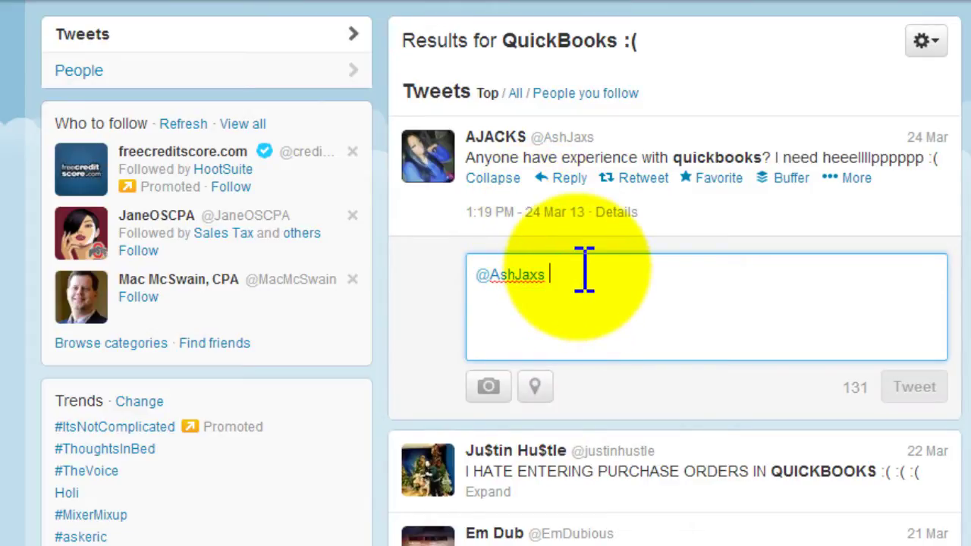
type("We can he")
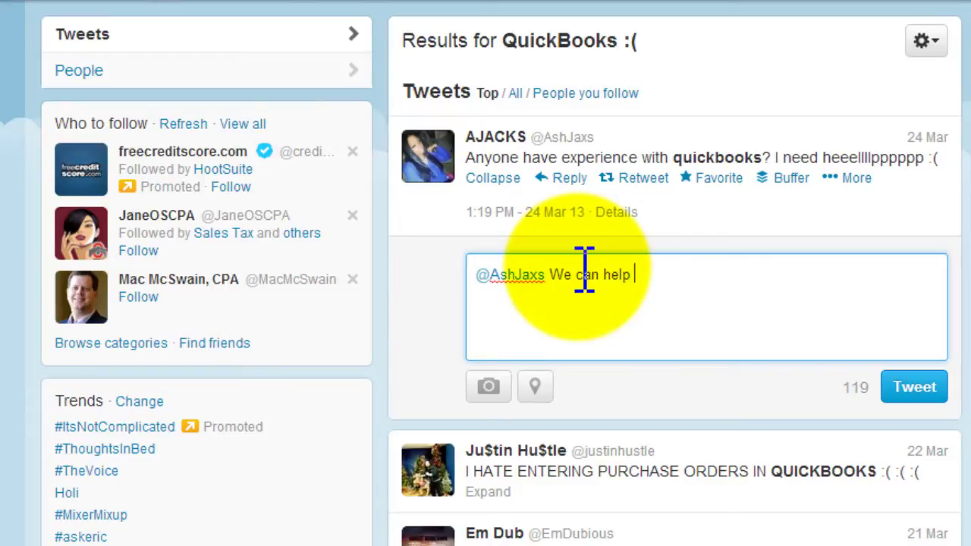
type("lp! What is your quesion")
key("BackSpace")
key("BackSpace")
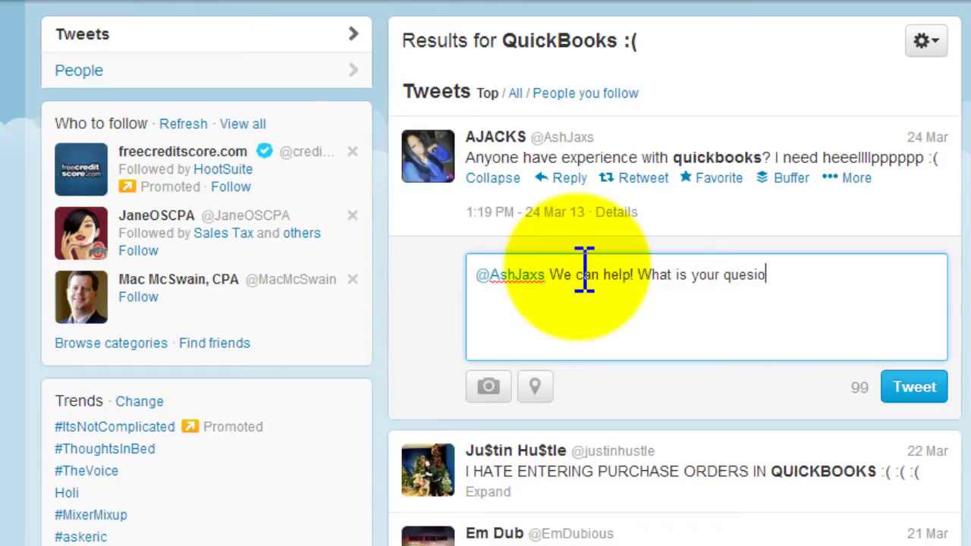
type("tion?")
left_click(915, 395)
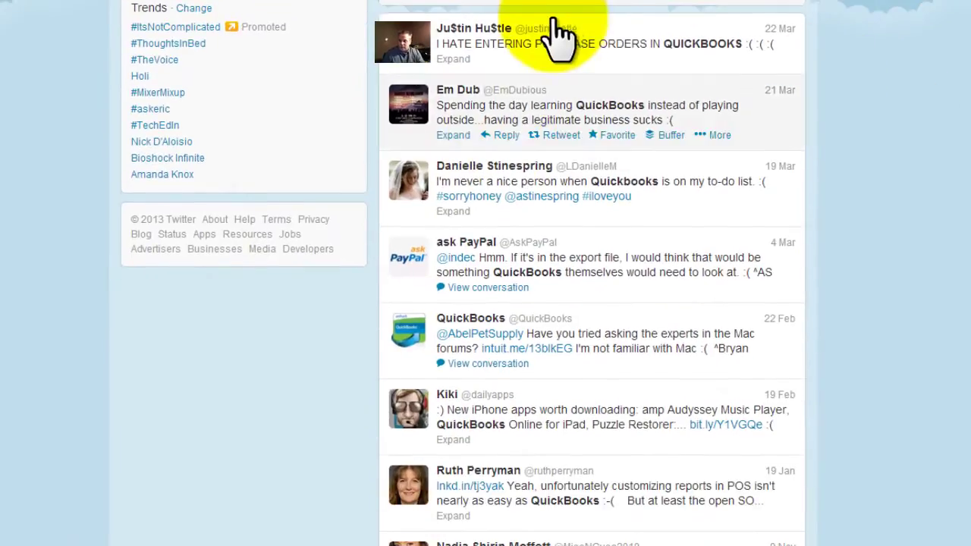
mouse_move(637, 193)
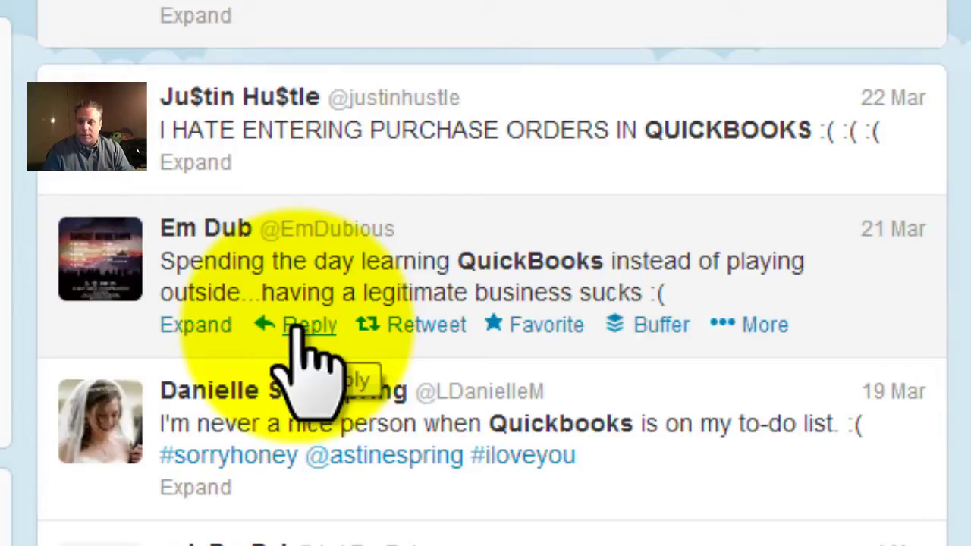
Step: Reply to the learning-QuickBooks tweet that knowing how to use QuickBooks to count money really helps
left_click(307, 334)
left_click(393, 485)
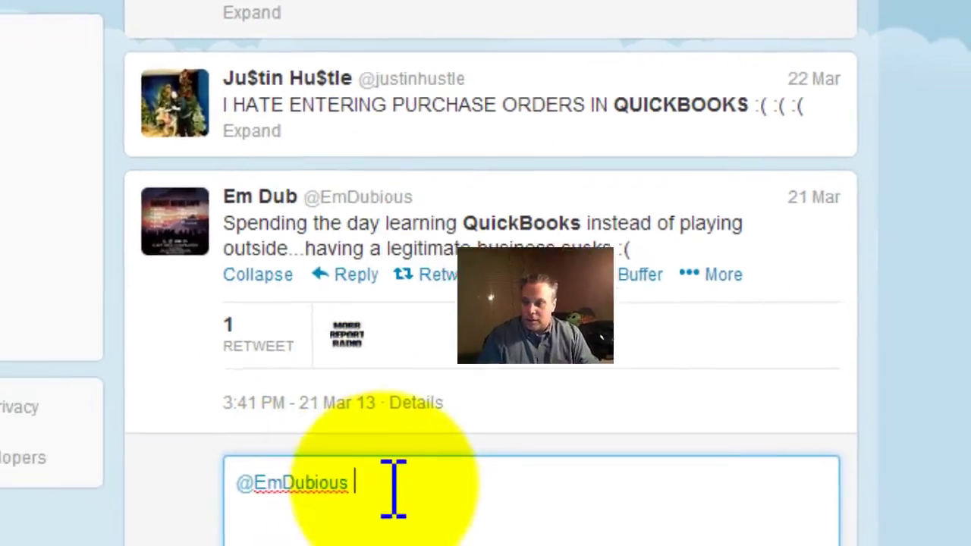
type("havn")
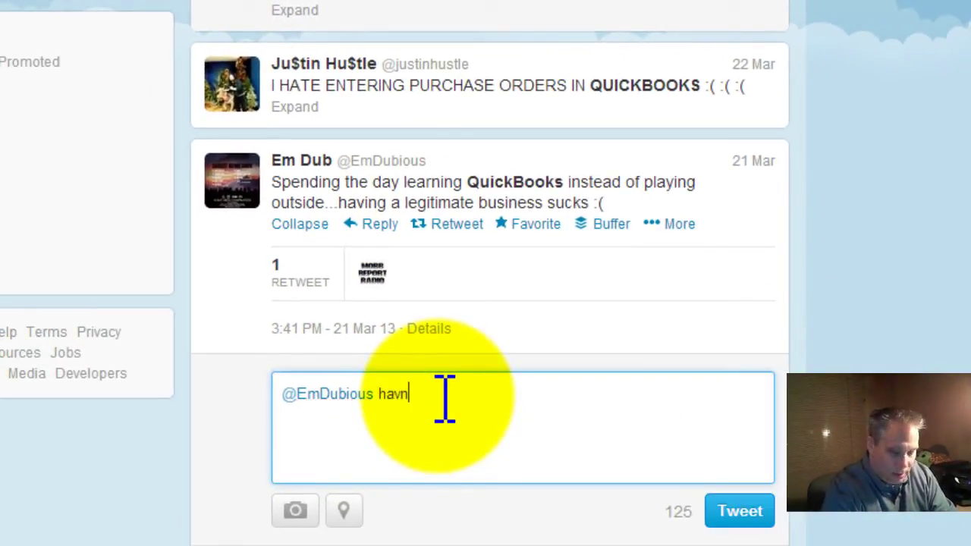
key("BackSpace")
type("ing ")
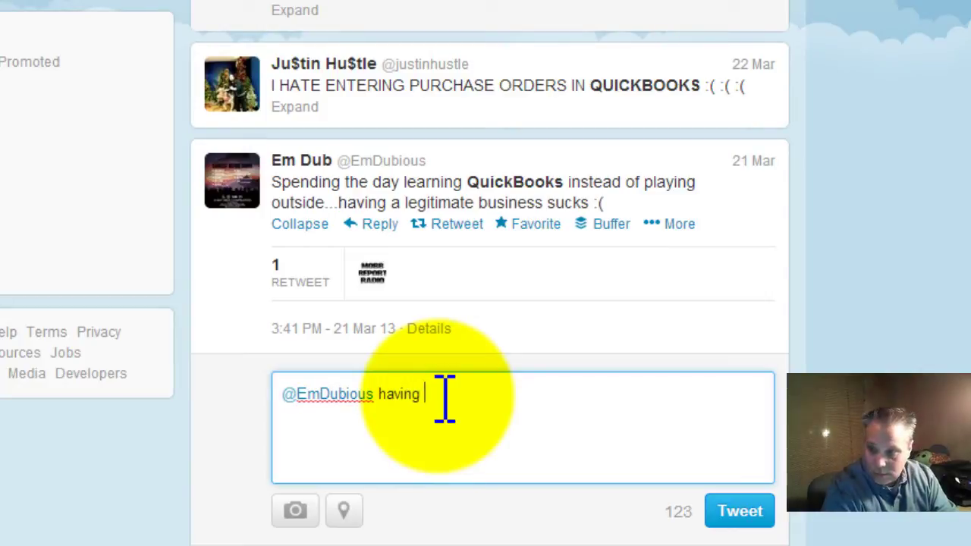
type("a business that makes mon")
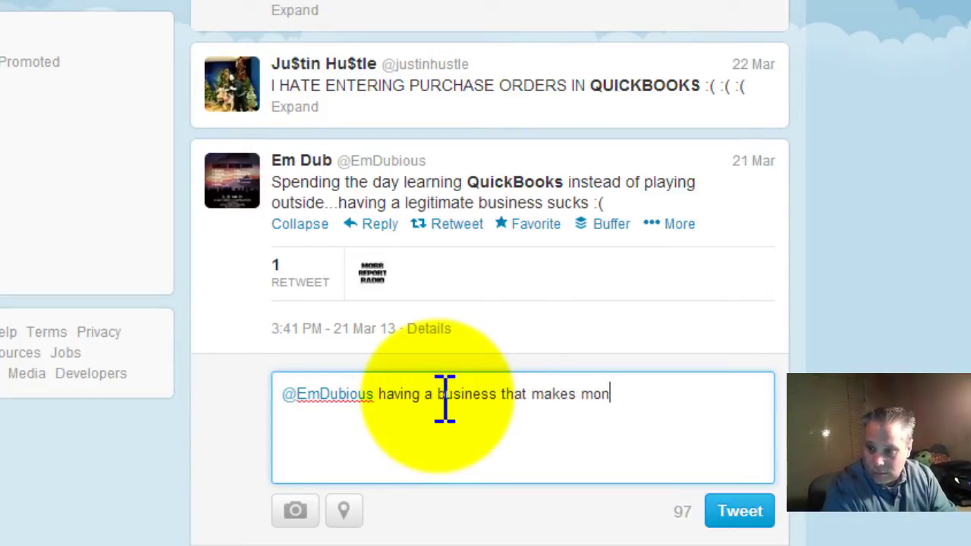
type("ey doesn't suc")
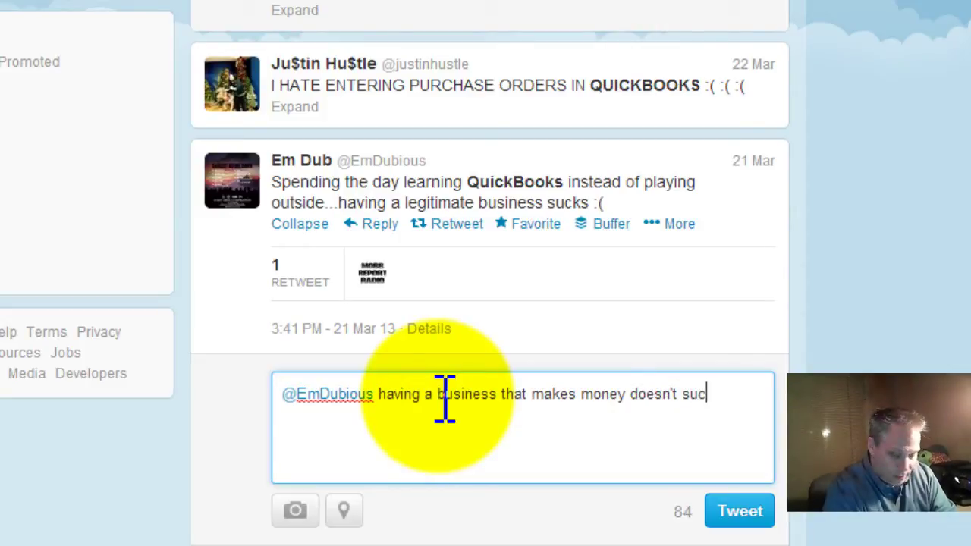
type("k and know ")
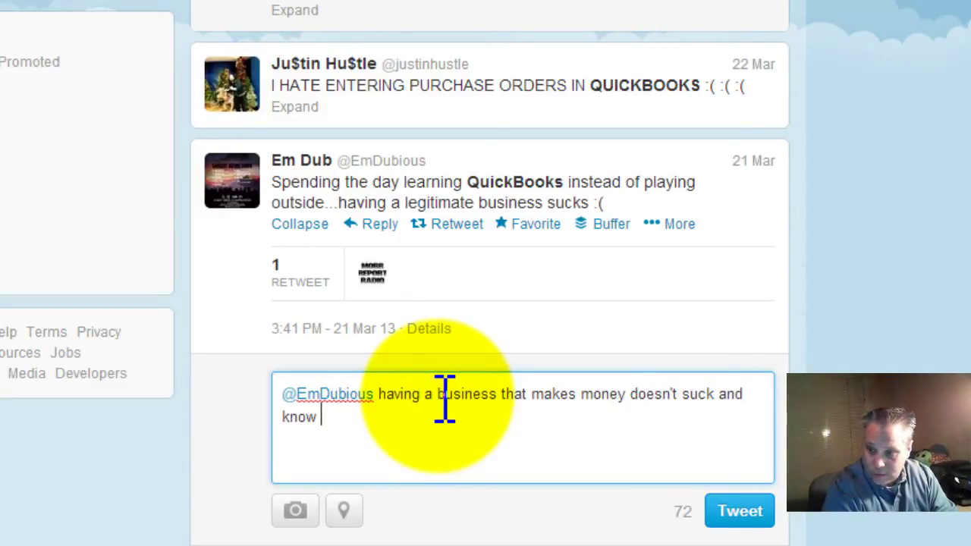
type("ing how to use")
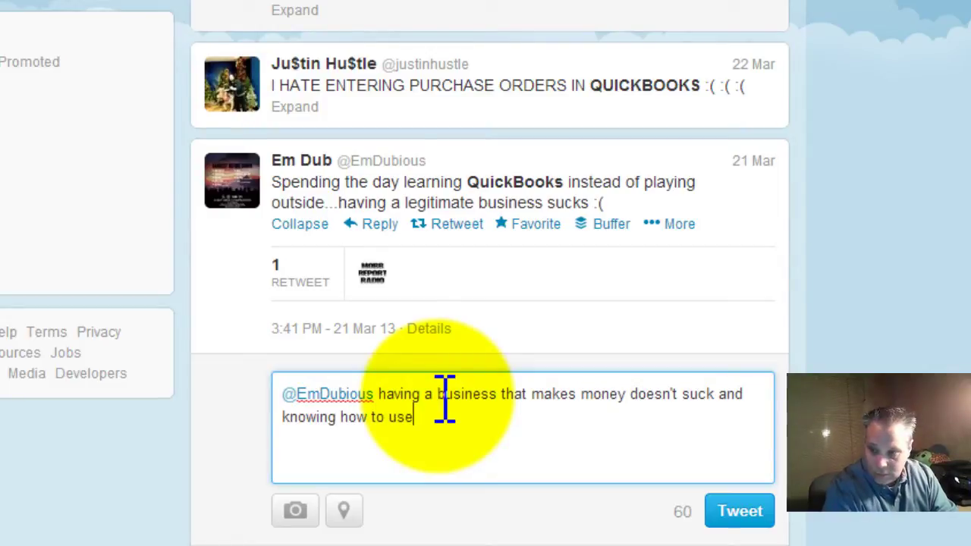
type(" QuickB")
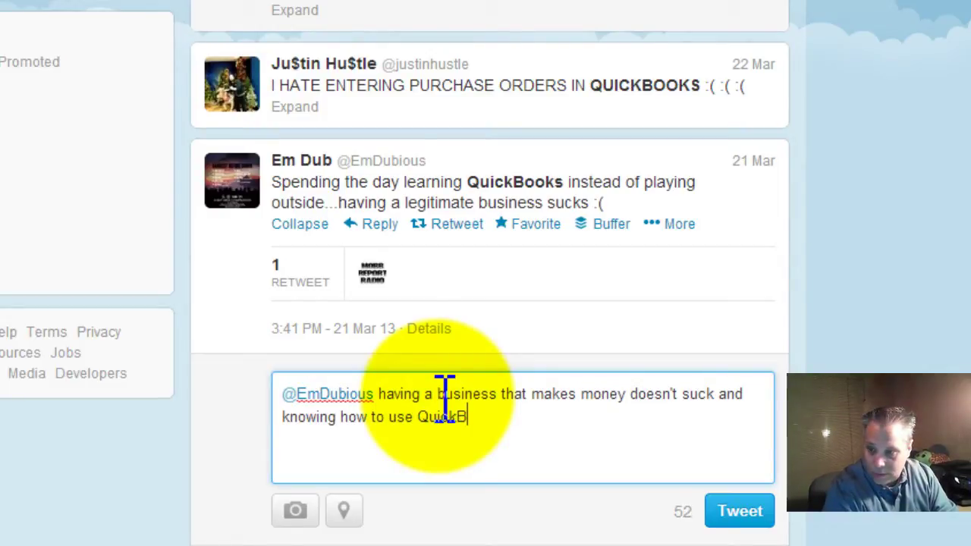
type("ooks to coun")
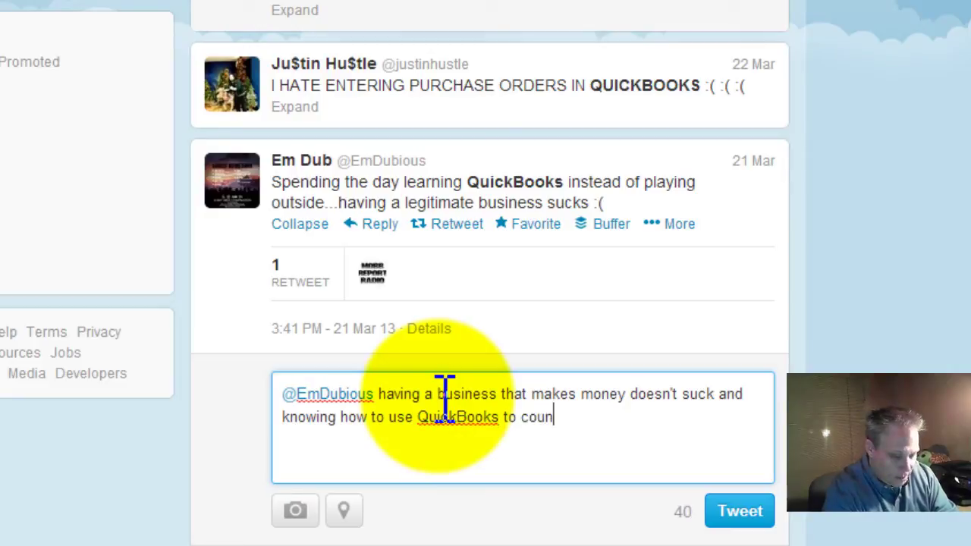
type("t it really helps")
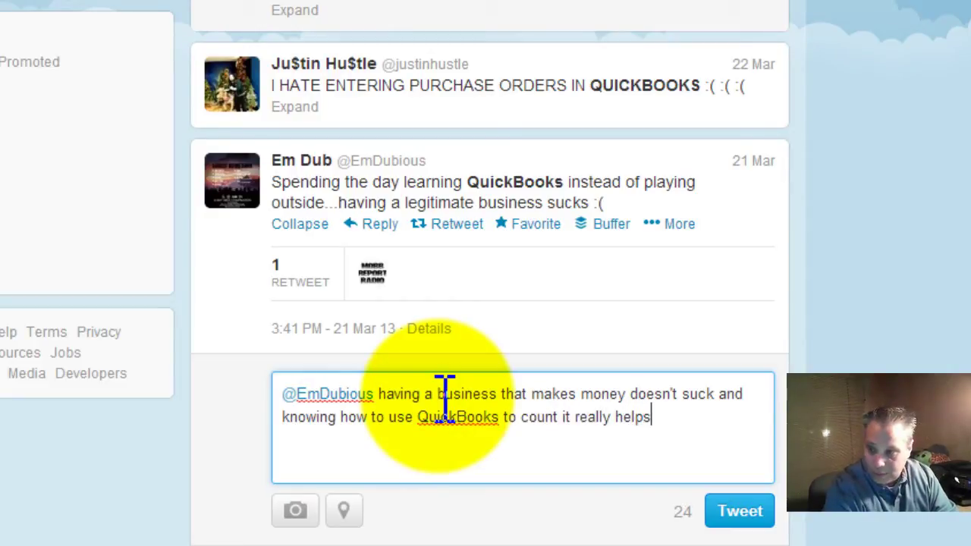
type(" :)")
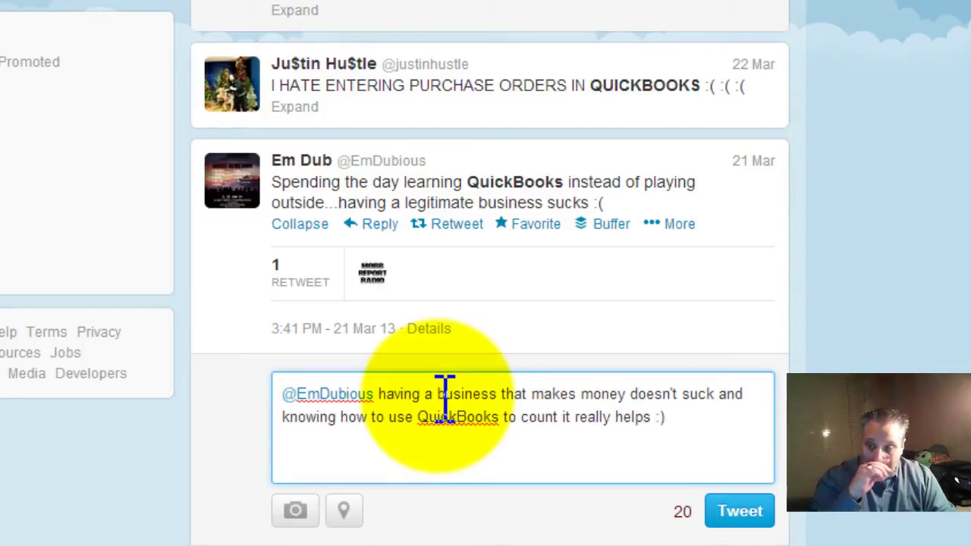
left_click(732, 511)
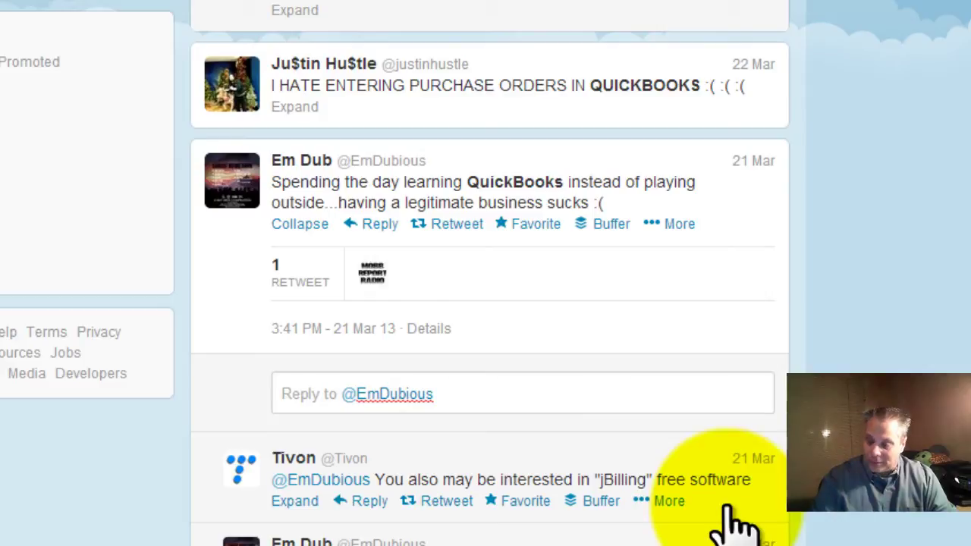
Step: Scroll down the results and expand the tweet about QuickBooks on the to-do list
scroll(434, 450, "down", 4)
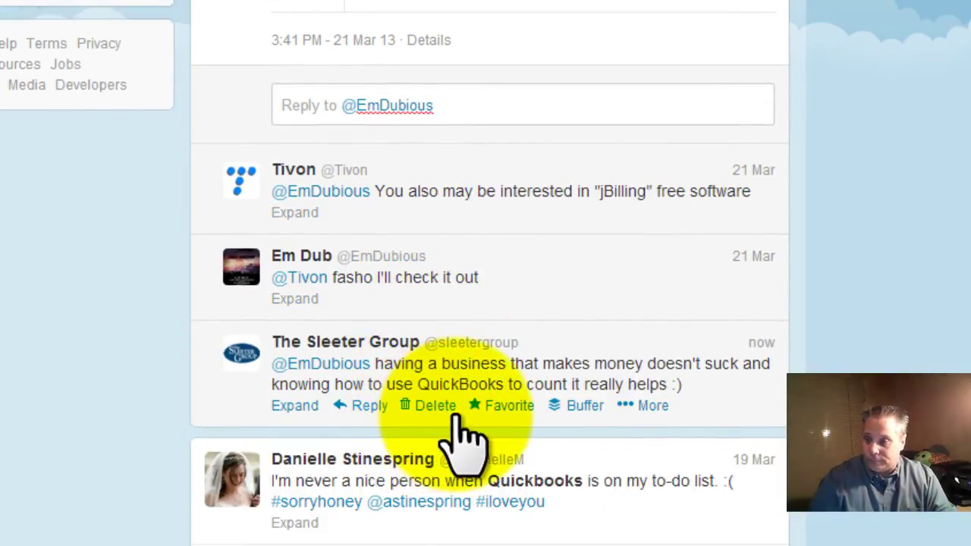
scroll(458, 419, "down", 2)
scroll(463, 425, "down", 1)
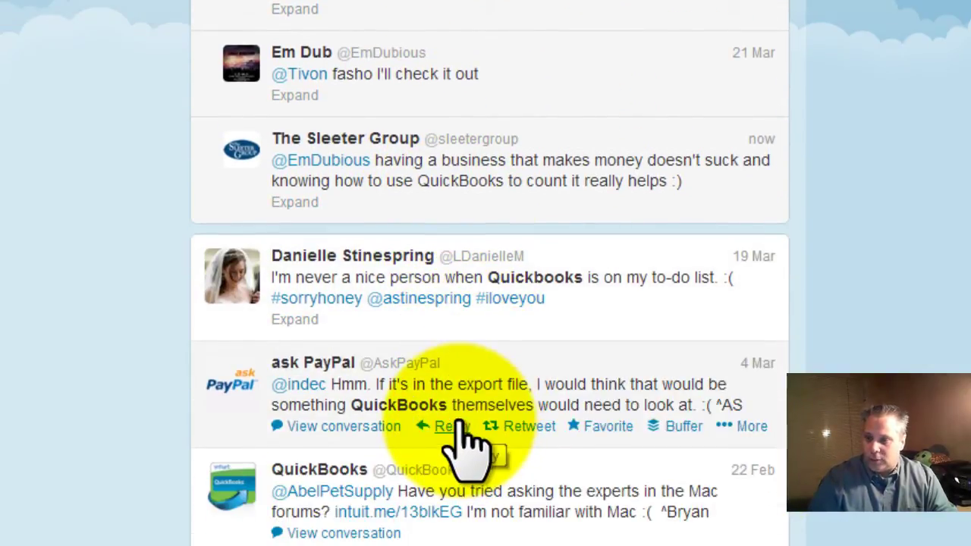
scroll(459, 444, "down", 2)
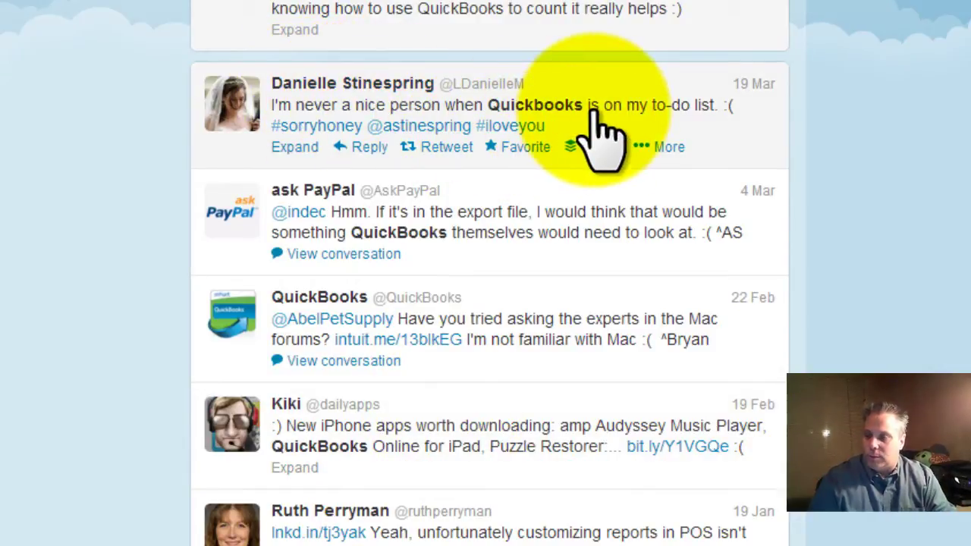
left_click(369, 152)
Step: Reply 'We can help you be a nice person when using #QuickBooks' to the to-do list tweet
left_click(371, 148)
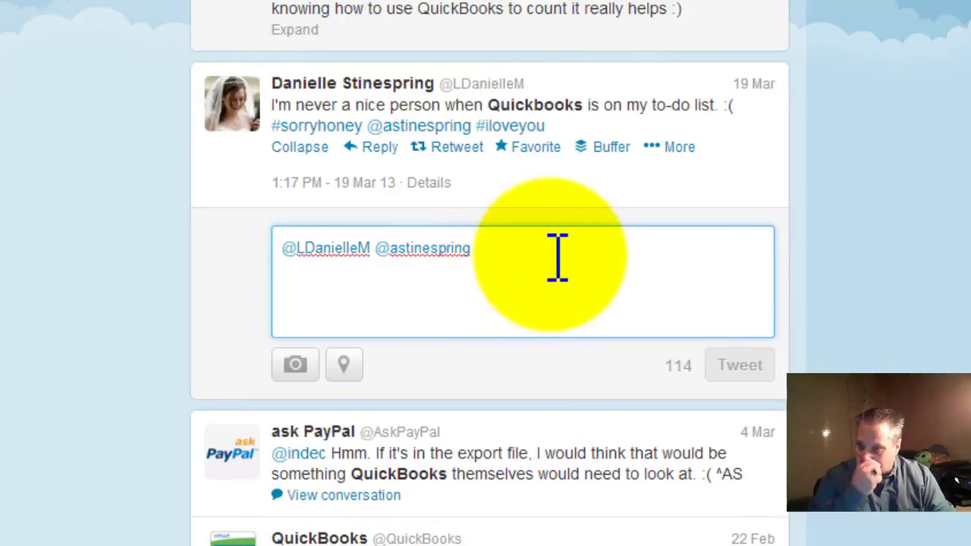
type("We can h")
type("el")
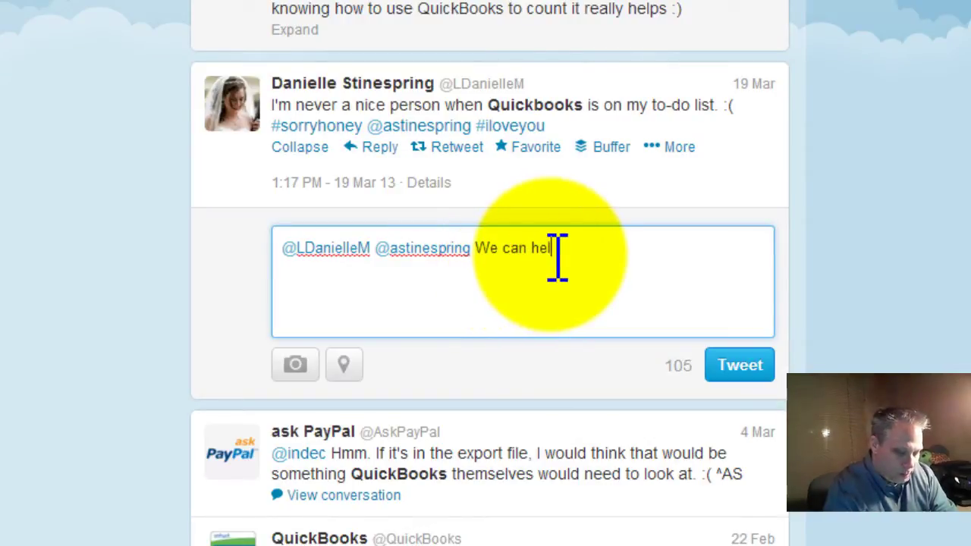
type("p you be a nic")
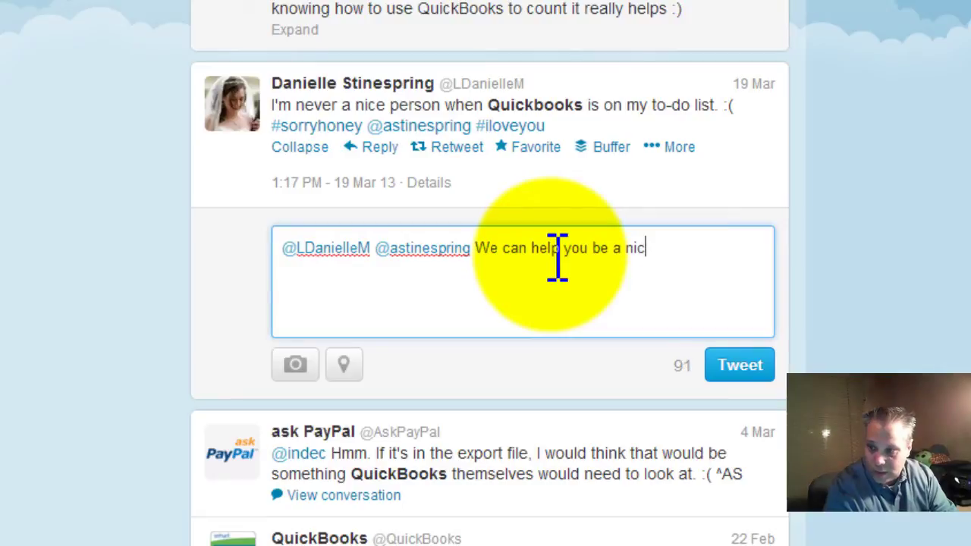
type("e person when using Q")
key("BackSpace")
type("#")
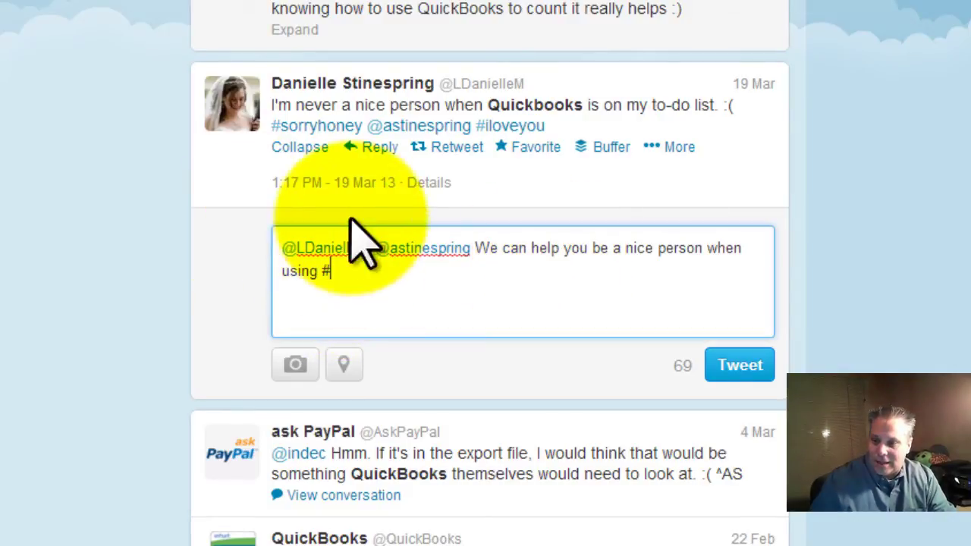
type("QuickBooks")
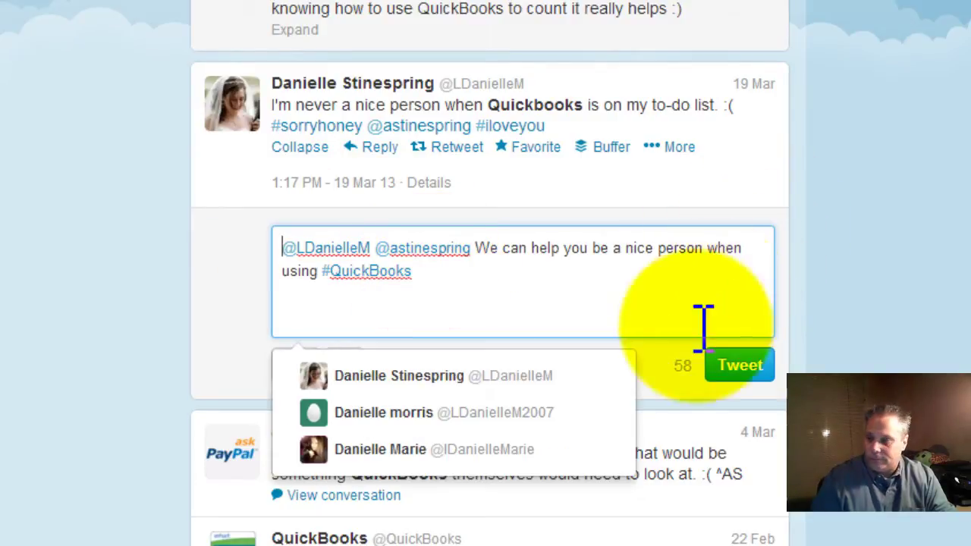
left_click(736, 365)
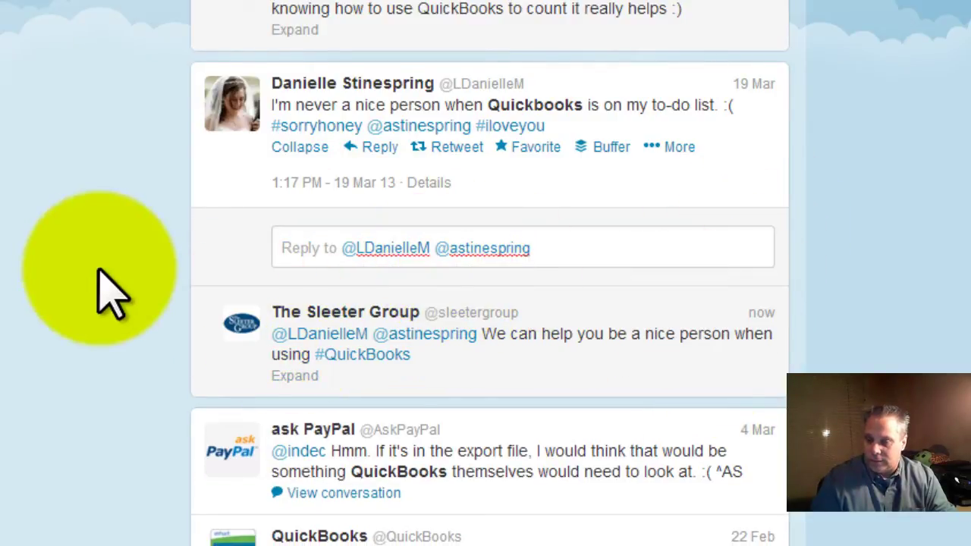
scroll(137, 285, "down", 3)
scroll(108, 258, "down", 1)
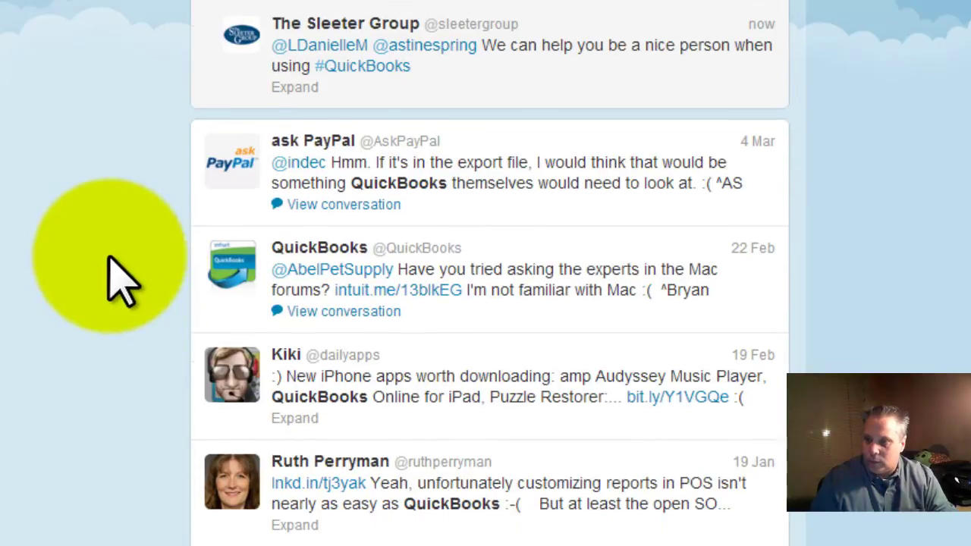
scroll(114, 280, "down", 1)
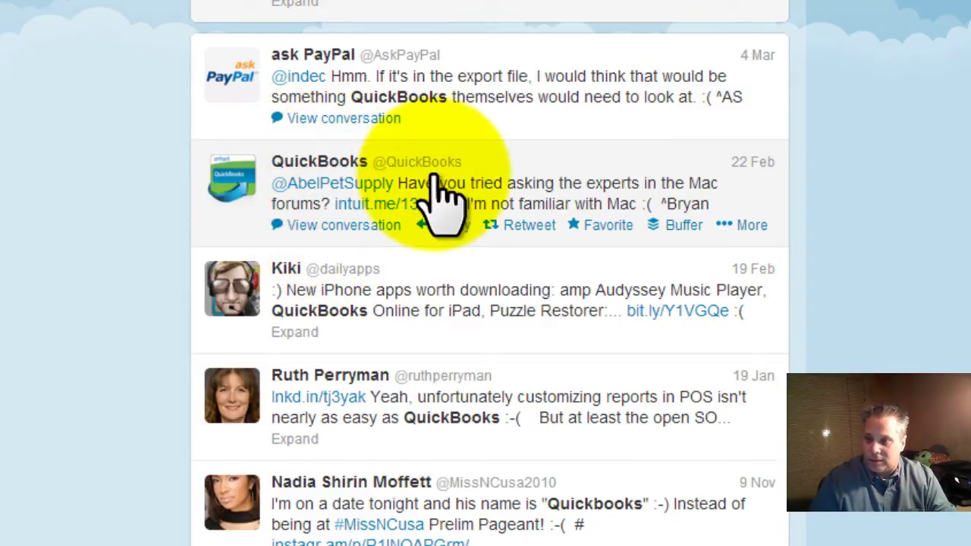
Step: Expand the ask PayPal conversation and read through the thread about the IIF export file
left_click(340, 118)
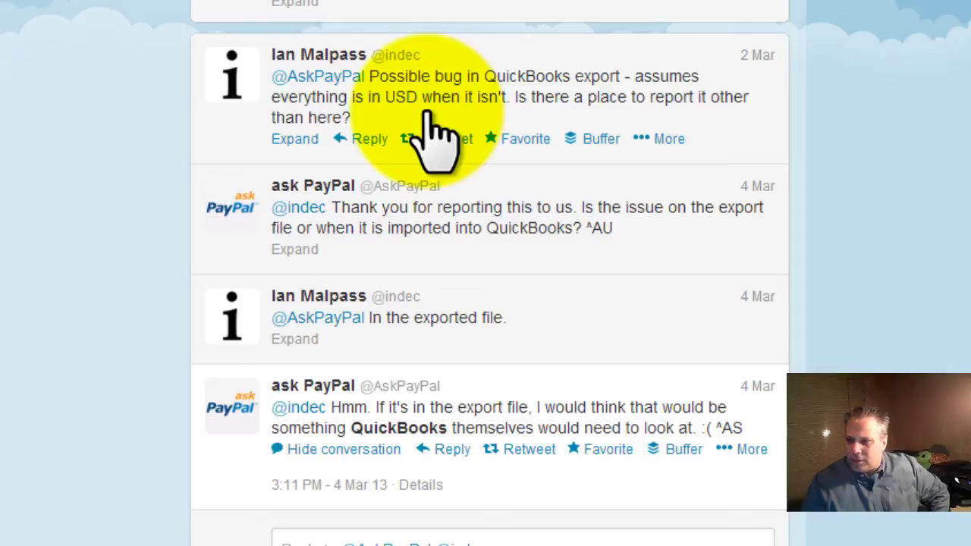
scroll(436, 137, "down", 1)
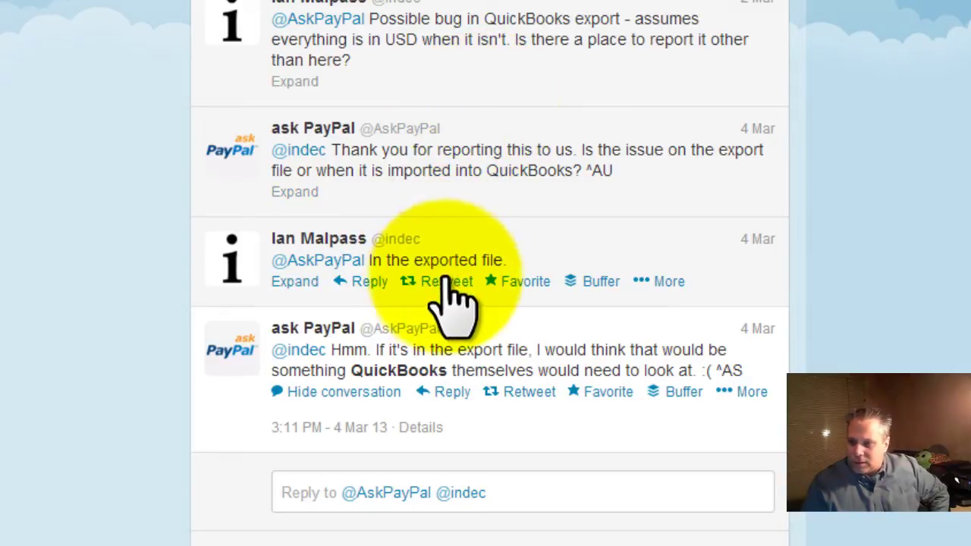
scroll(451, 269, "down", 2)
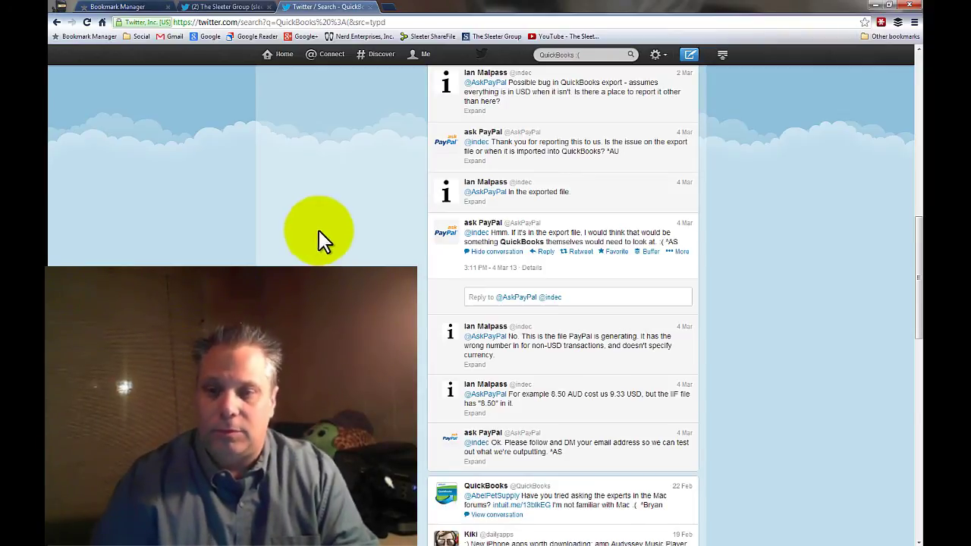
scroll(329, 232, "down", 5)
scroll(332, 230, "down", 4)
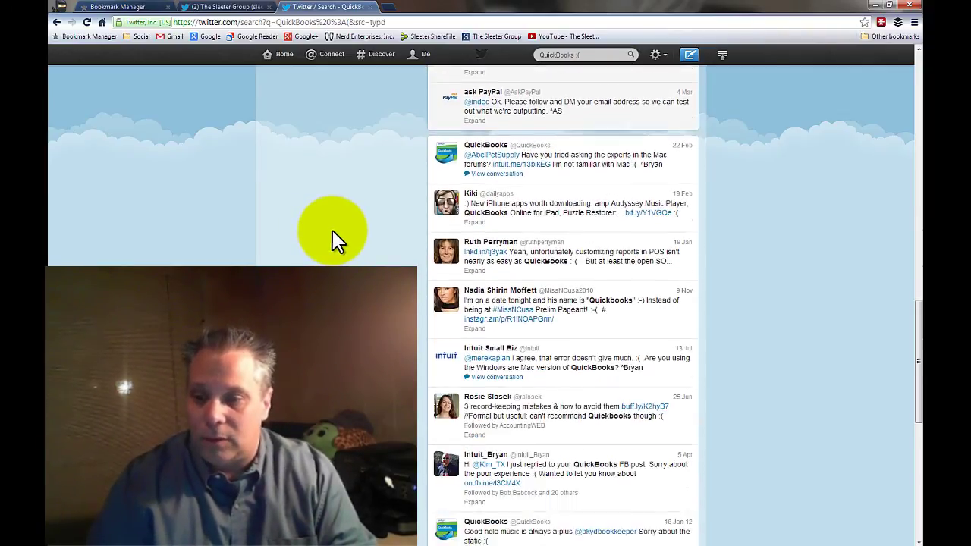